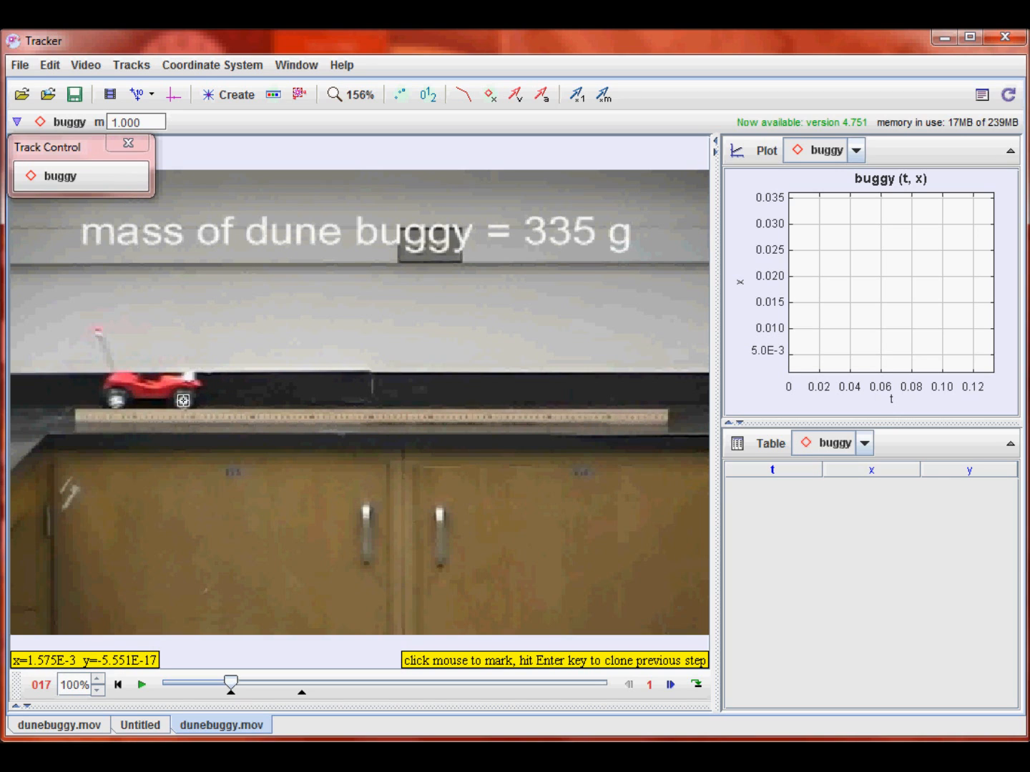
# - Mark the buggy's front wheel manually in frames 17 and 18
pyautogui.click(183, 401)
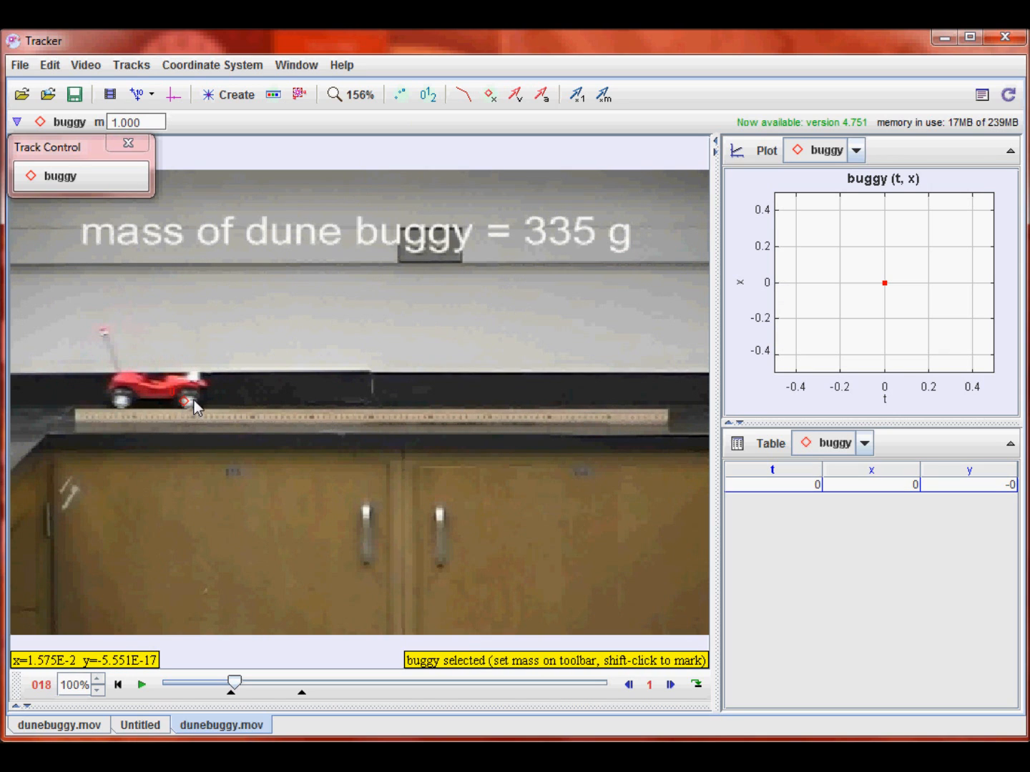
pyautogui.press('shift')
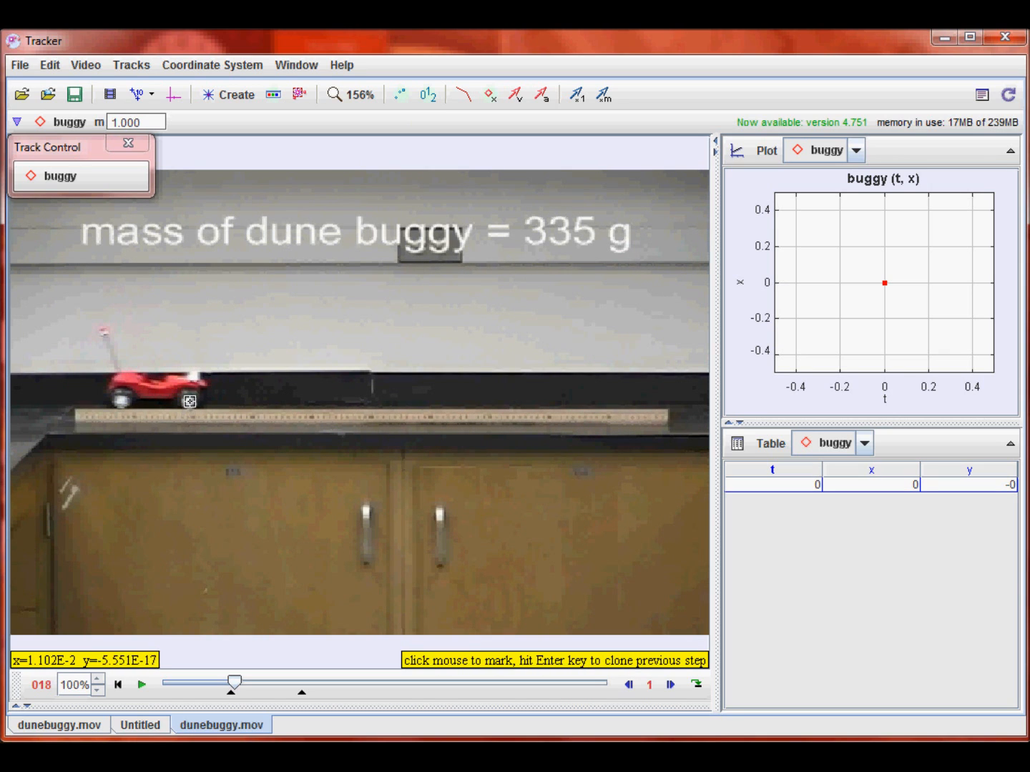
pyautogui.keyDown('shift'); pyautogui.click(189, 398); pyautogui.keyUp('shift')
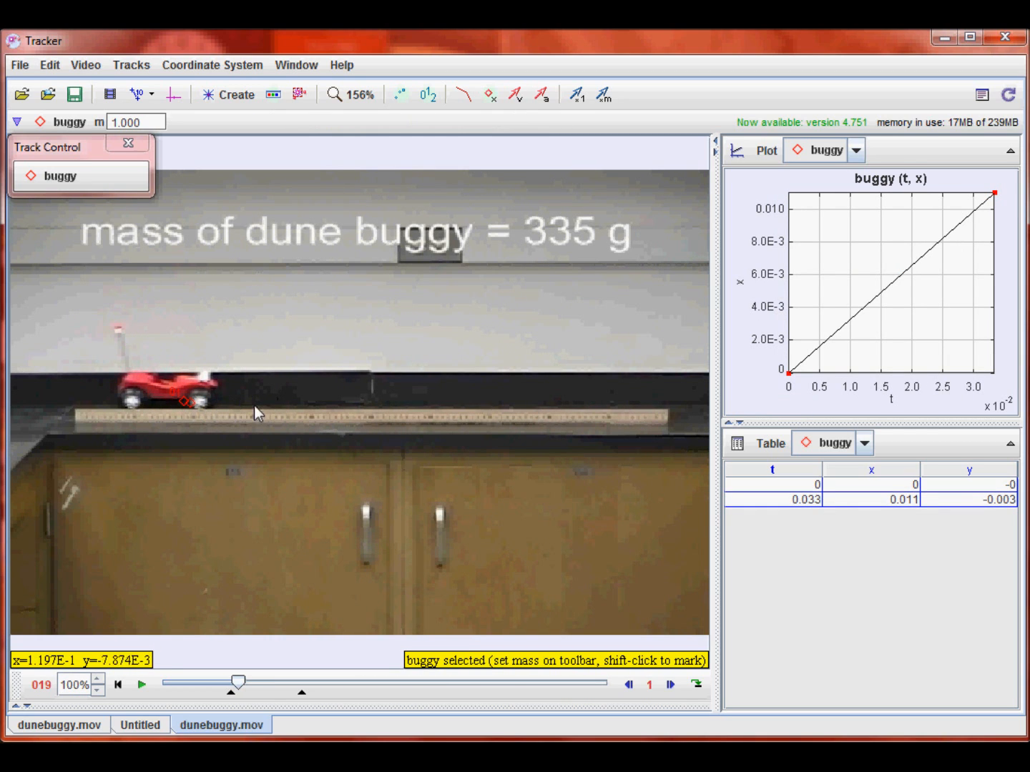
# - Clear all marked steps of the buggy track and return the video to its start frame
pyautogui.click(63, 179)
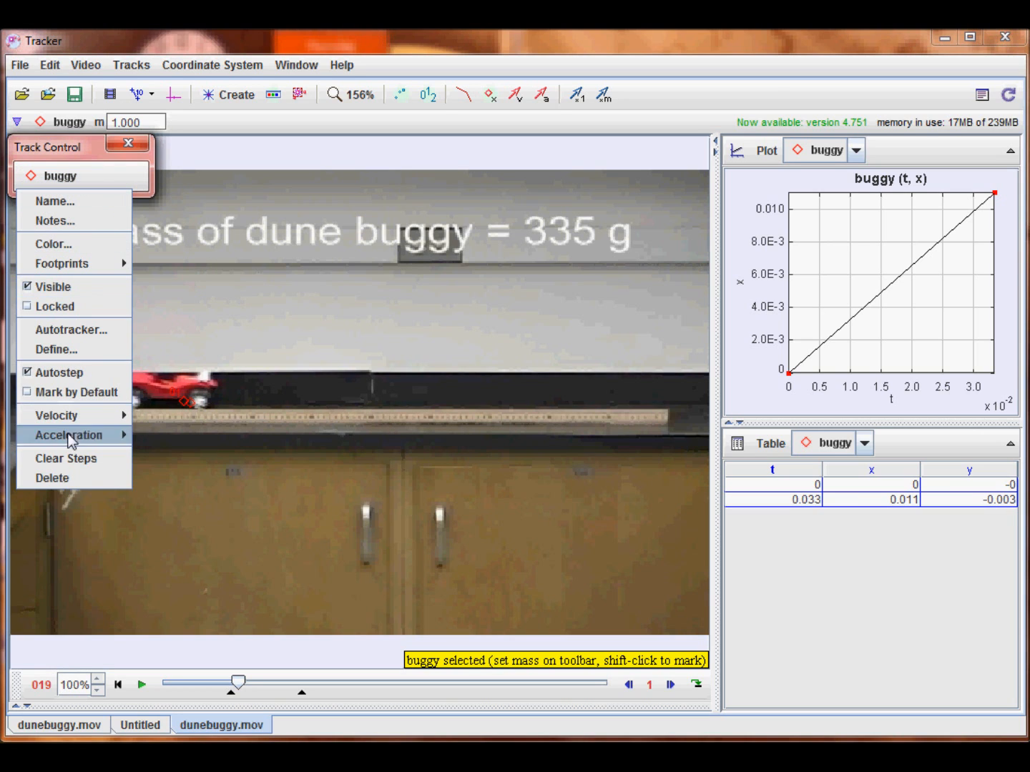
pyautogui.click(75, 458)
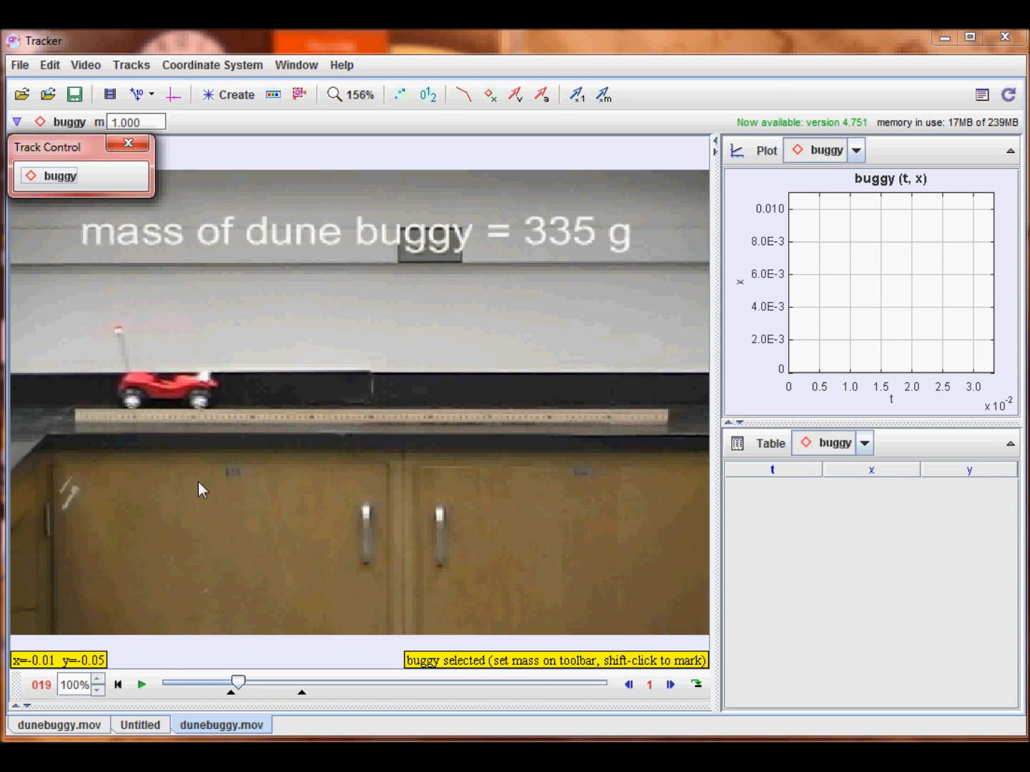
pyautogui.click(119, 686)
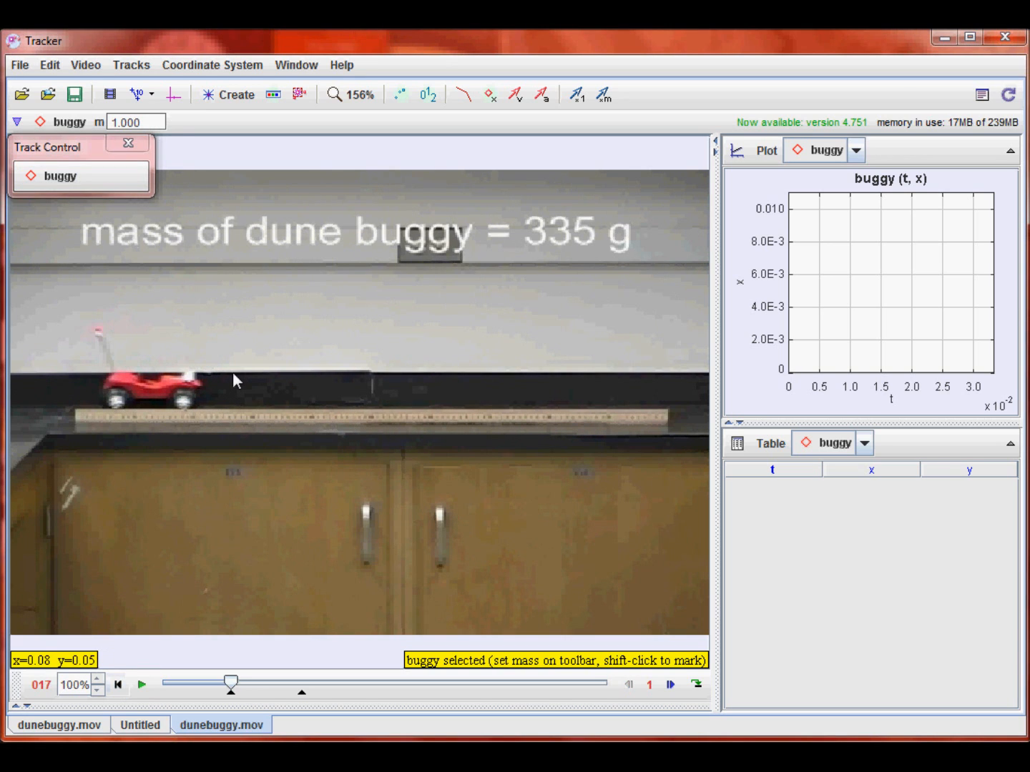
# - Open the Autotracker for the buggy track and create a key frame on the front wheel in frame 17
pyautogui.click(67, 183)
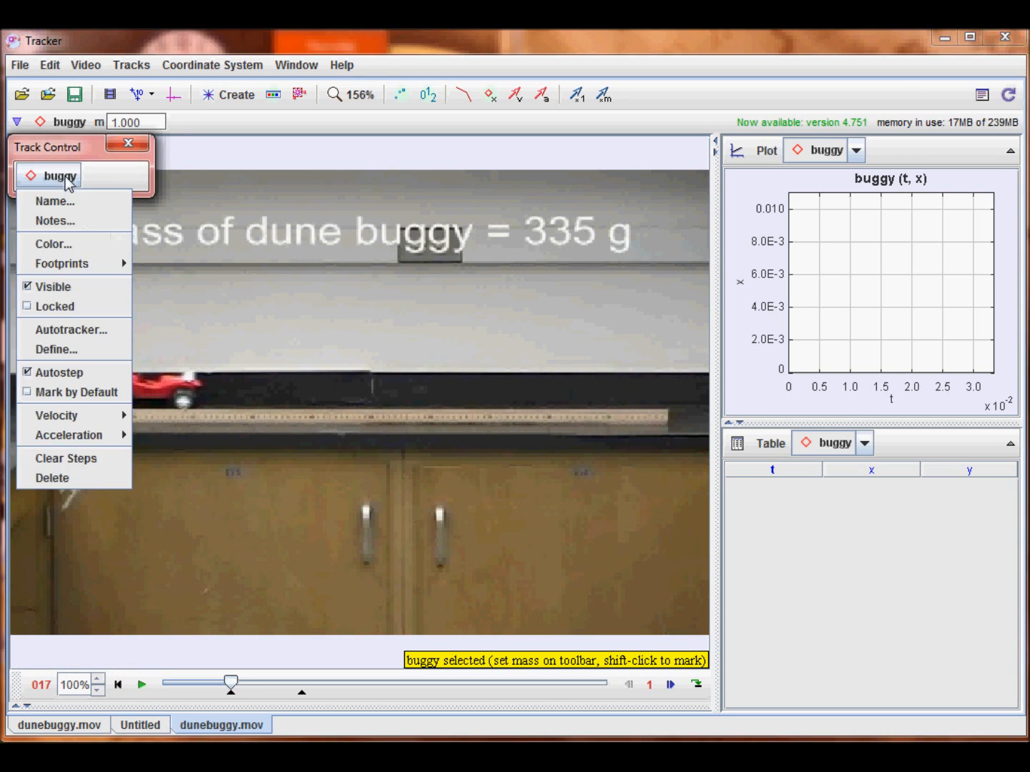
pyautogui.click(78, 328)
pyautogui.moveTo(383, 158); pyautogui.dragTo(622, 151)
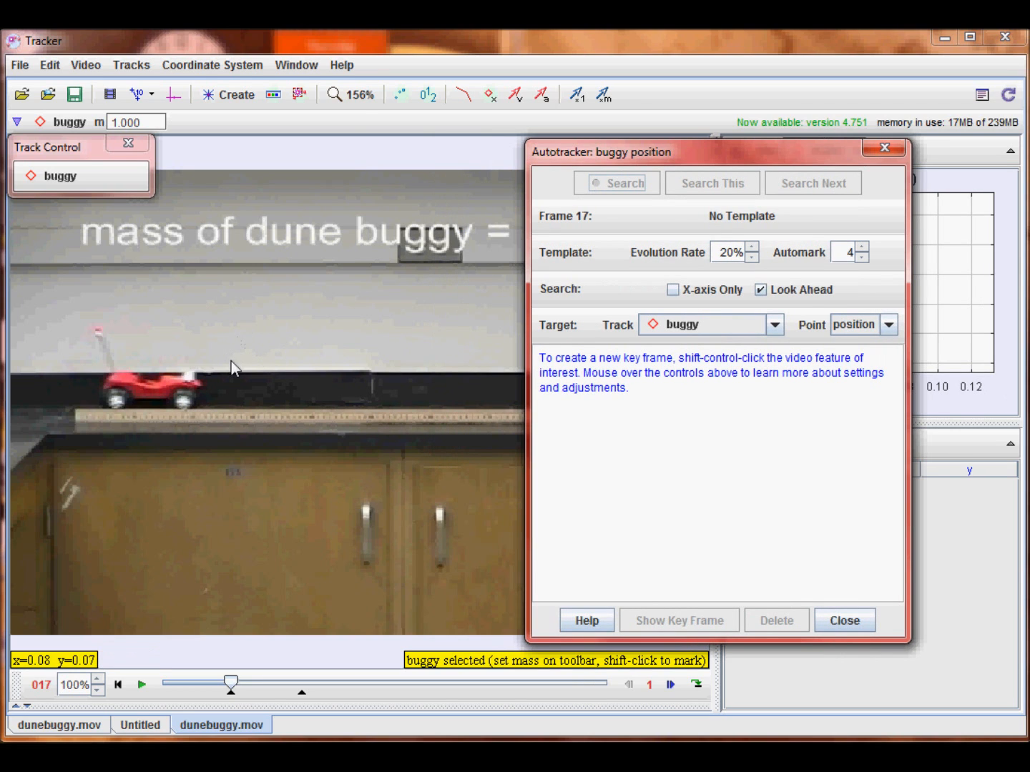
pyautogui.click(267, 299)
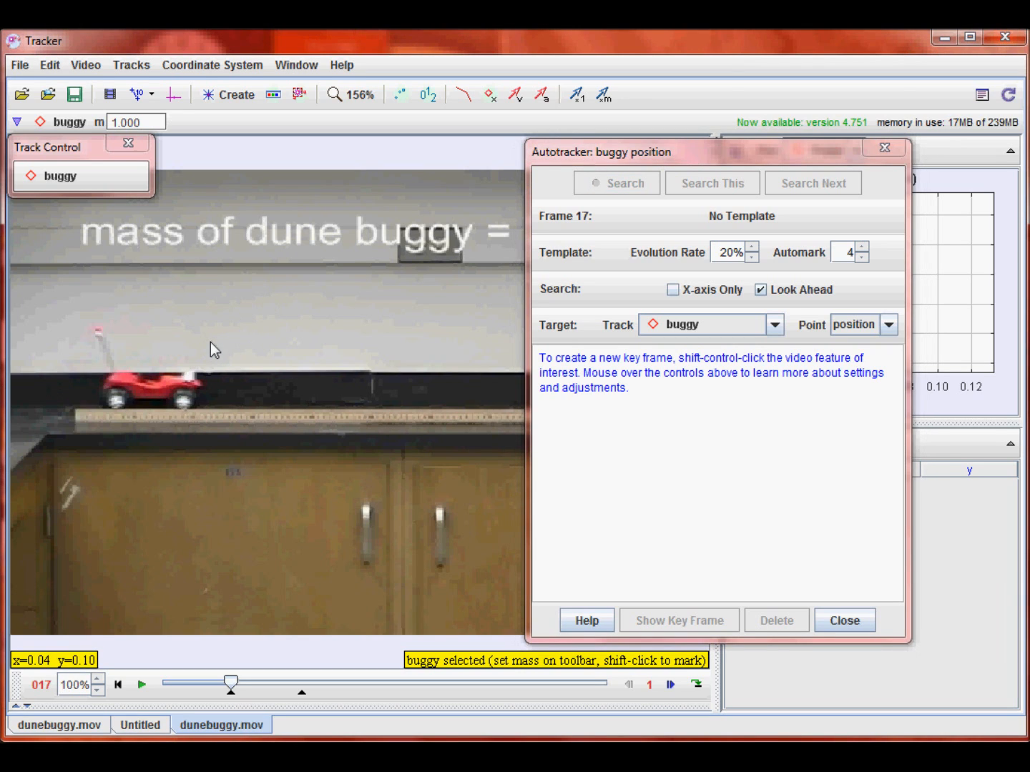
pyautogui.press('shift')
pyautogui.press('shift')
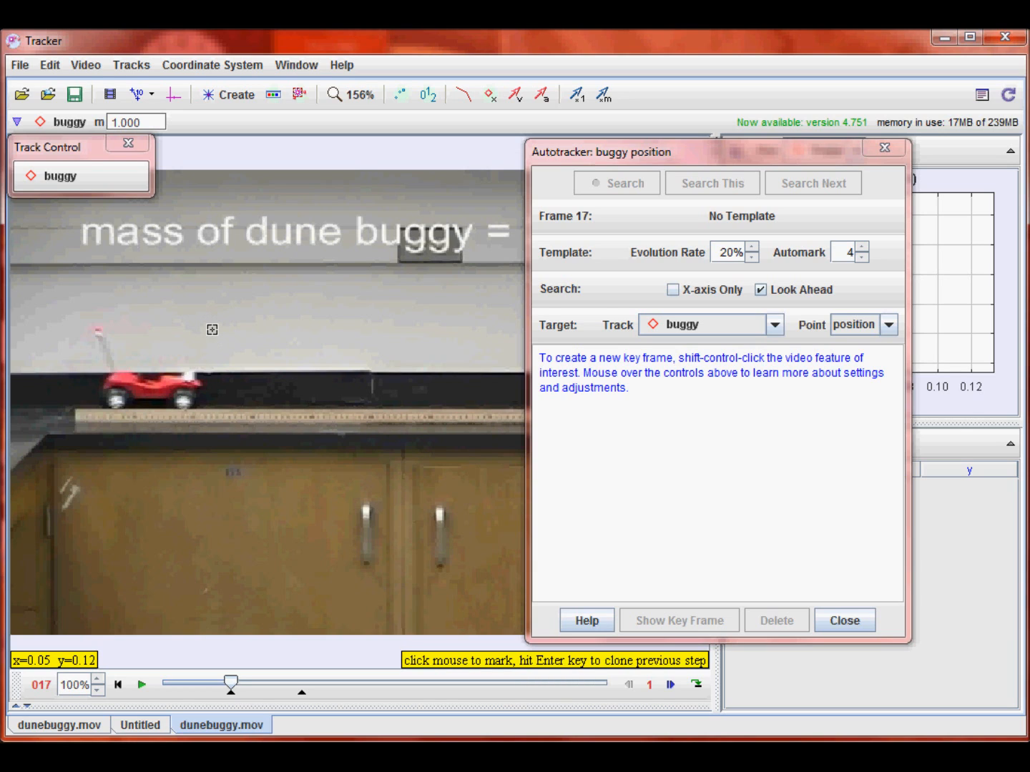
pyautogui.press('shift')
pyautogui.hotkey('ctrl', 'shift')
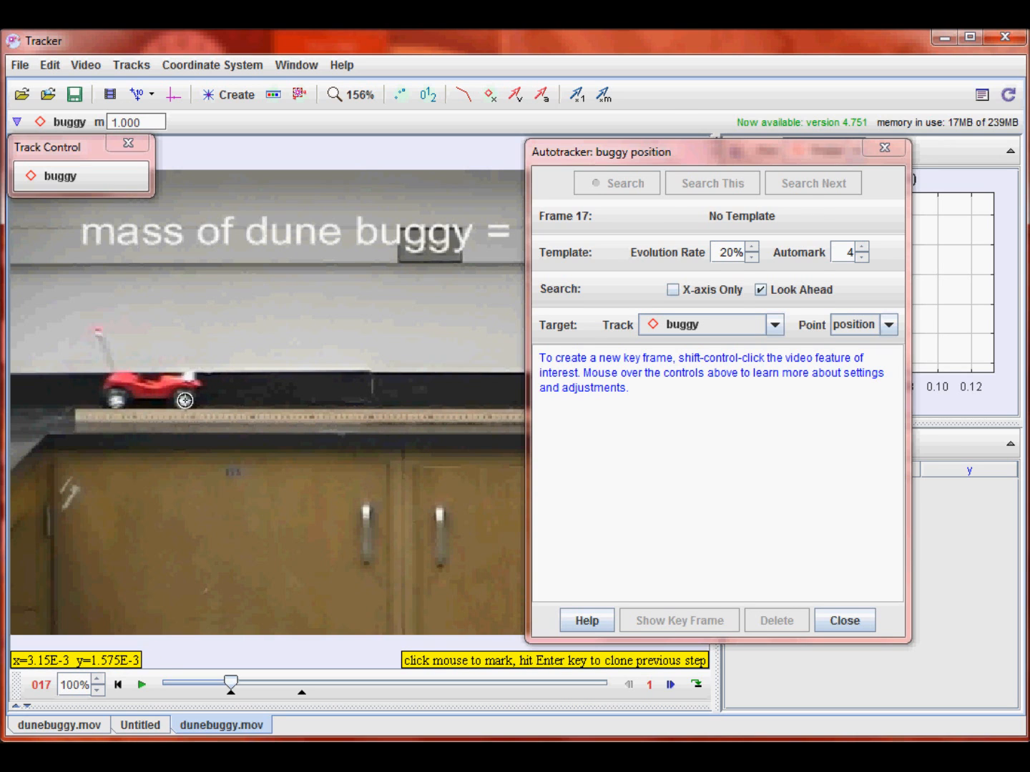
pyautogui.keyDown('ctrl'); pyautogui.keyDown('shift'); pyautogui.click(185, 400); pyautogui.keyUp('shift'); pyautogui.keyUp('ctrl')
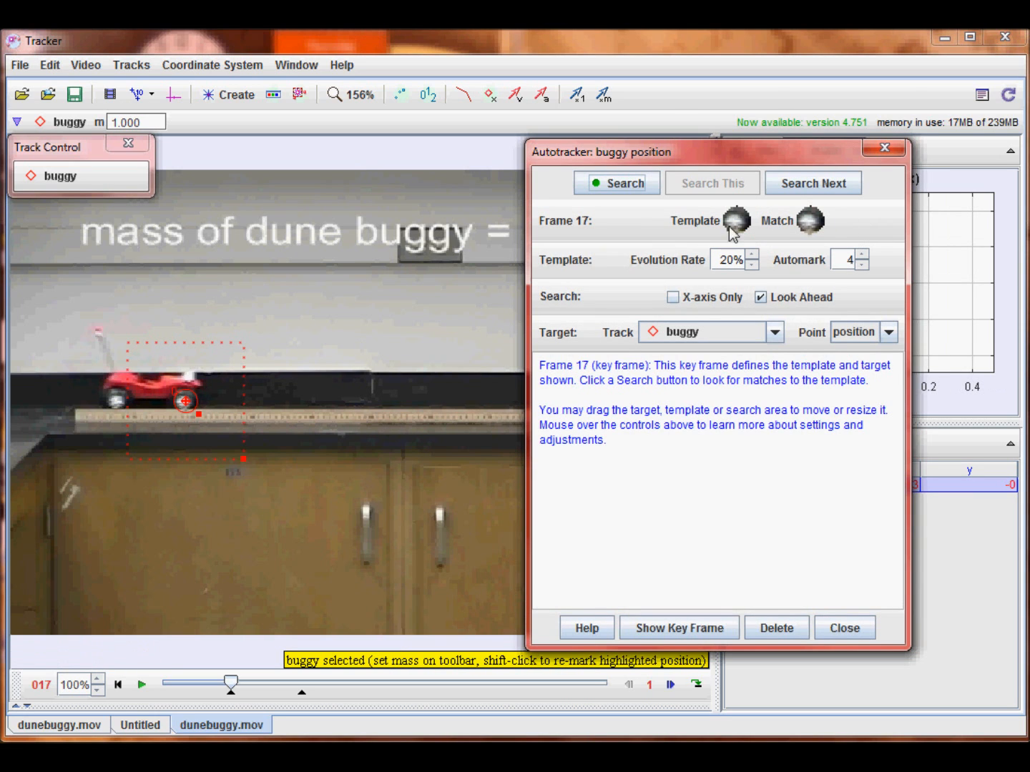
# - Adjust the template outline around the front wheel and shift the search area forward along the buggy's path
pyautogui.moveTo(743, 228)
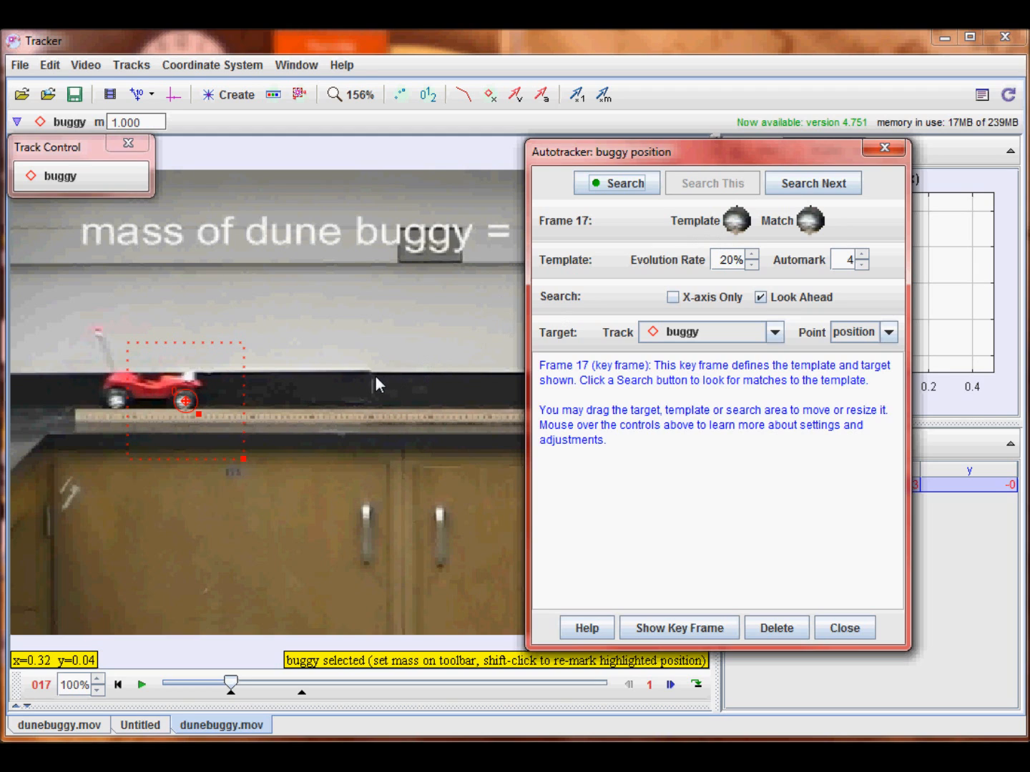
pyautogui.click(203, 421)
pyautogui.moveTo(203, 415); pyautogui.dragTo(201, 415)
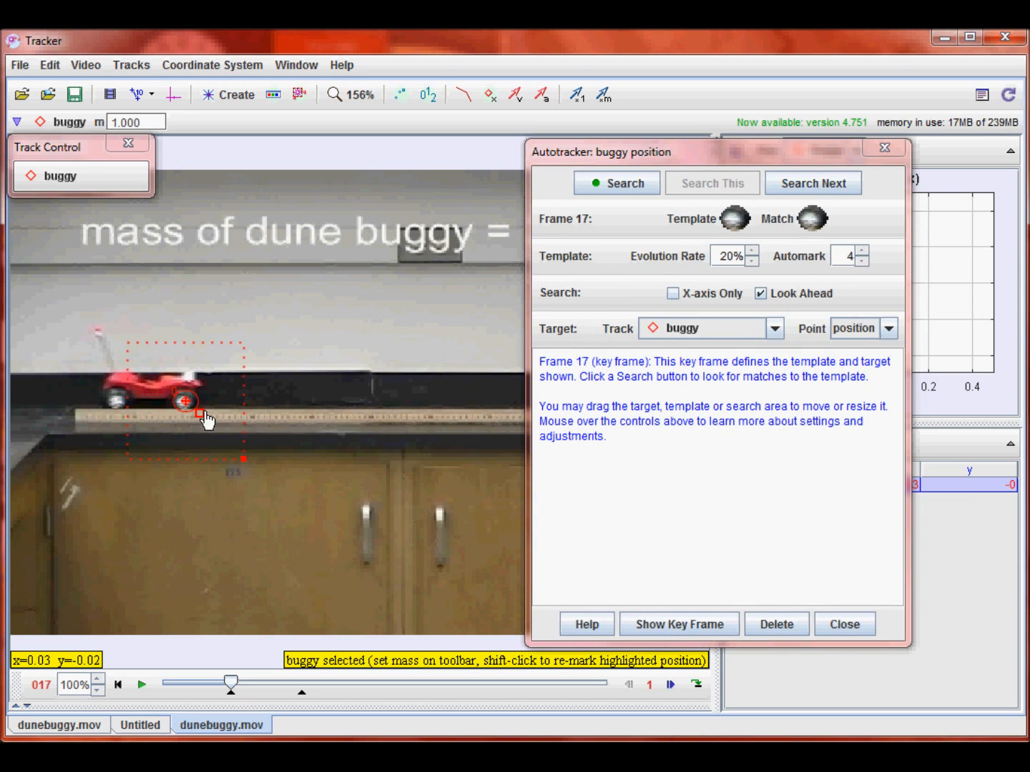
pyautogui.moveTo(200, 413); pyautogui.dragTo(197, 406)
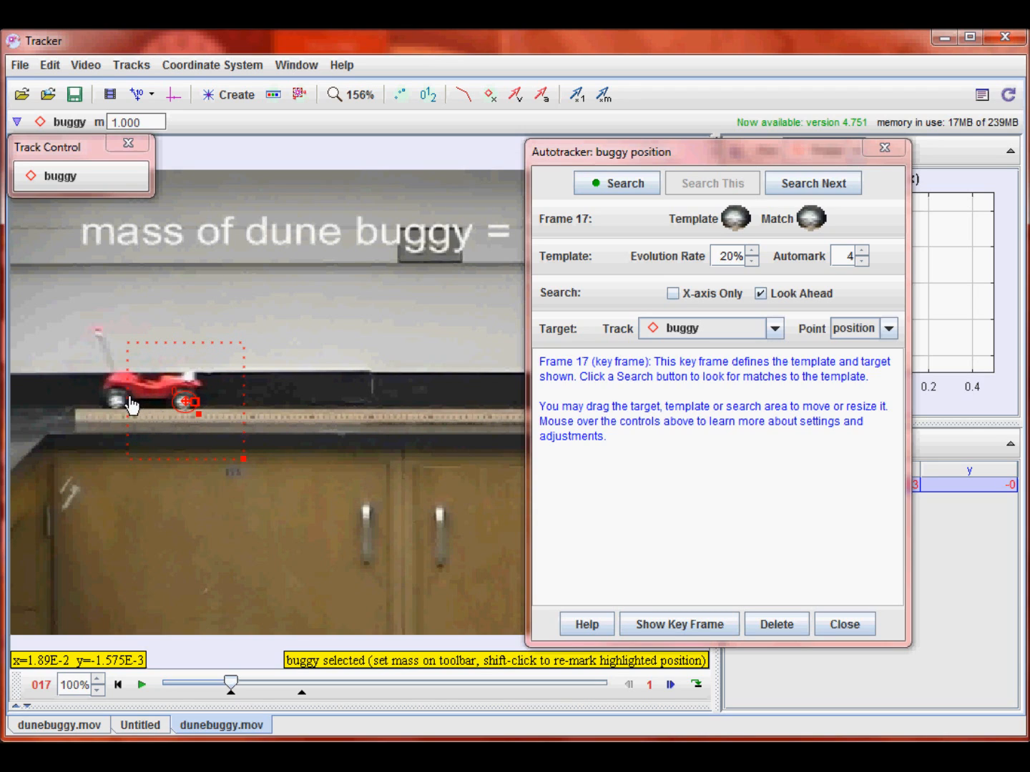
pyautogui.moveTo(246, 443); pyautogui.dragTo(281, 440)
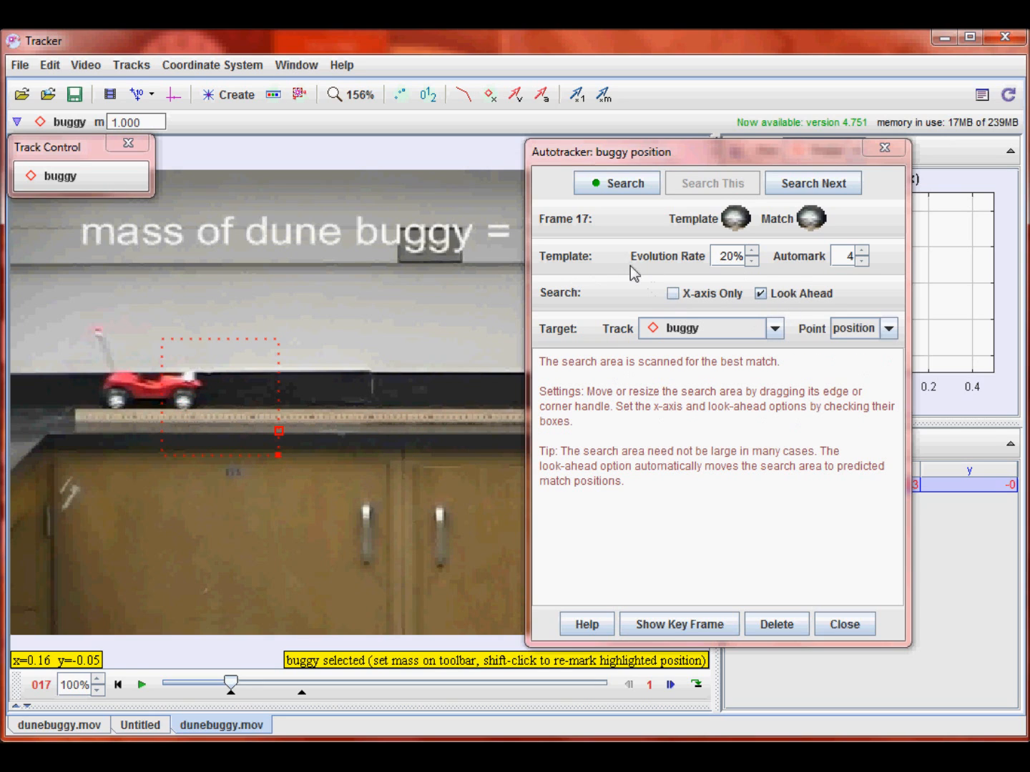
# - Run the automatic search to mark the front wheel through frame 35 and close the Autotracker
pyautogui.moveTo(638, 255)
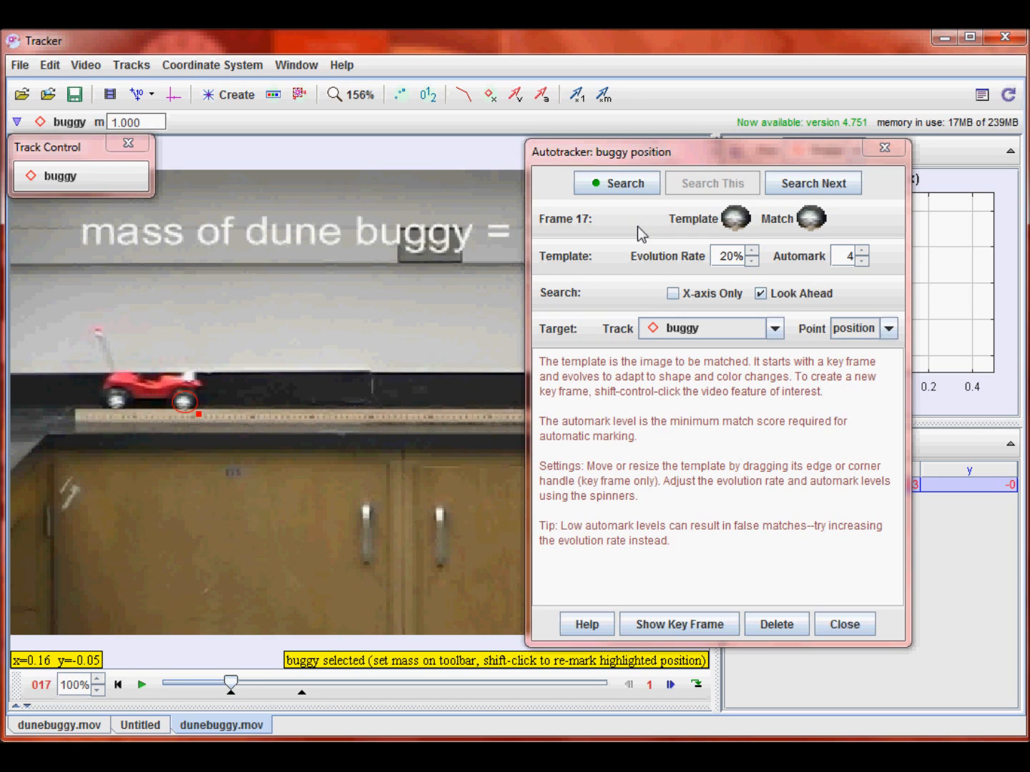
pyautogui.click(615, 183)
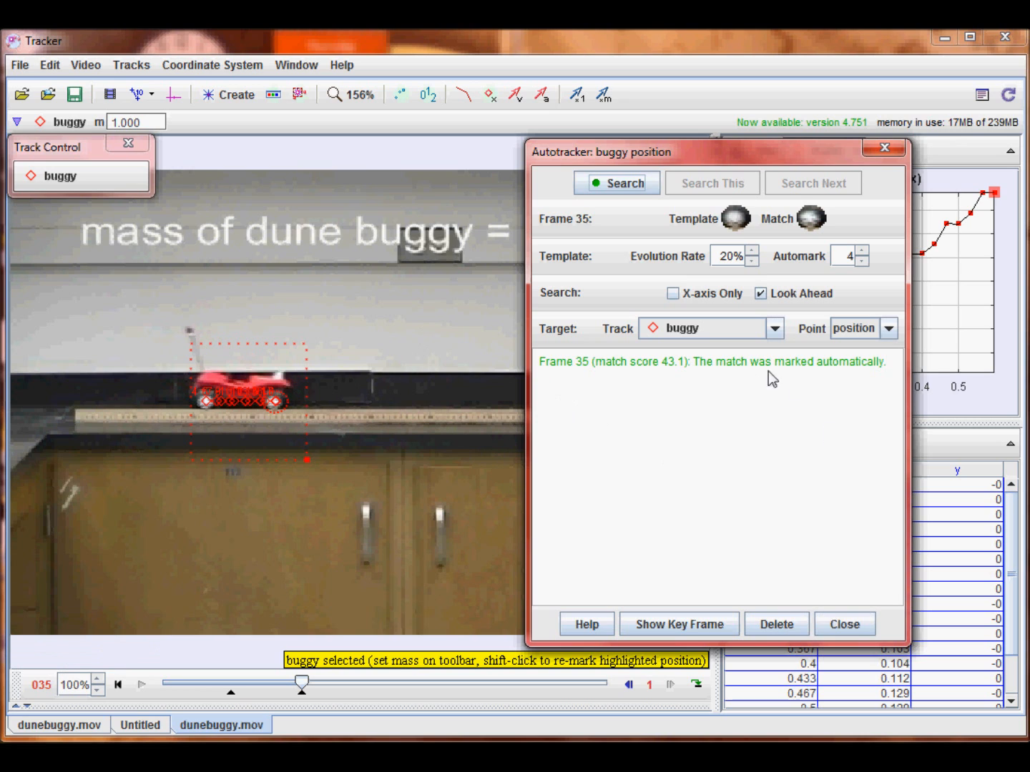
pyautogui.click(844, 624)
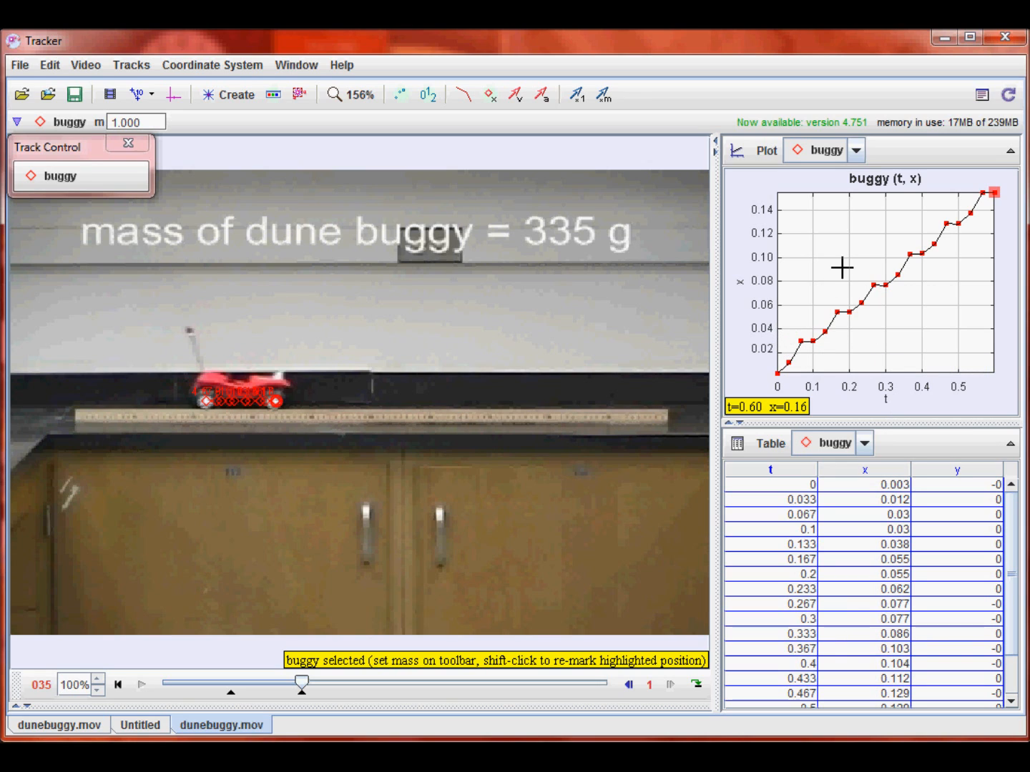
pyautogui.click(741, 286)
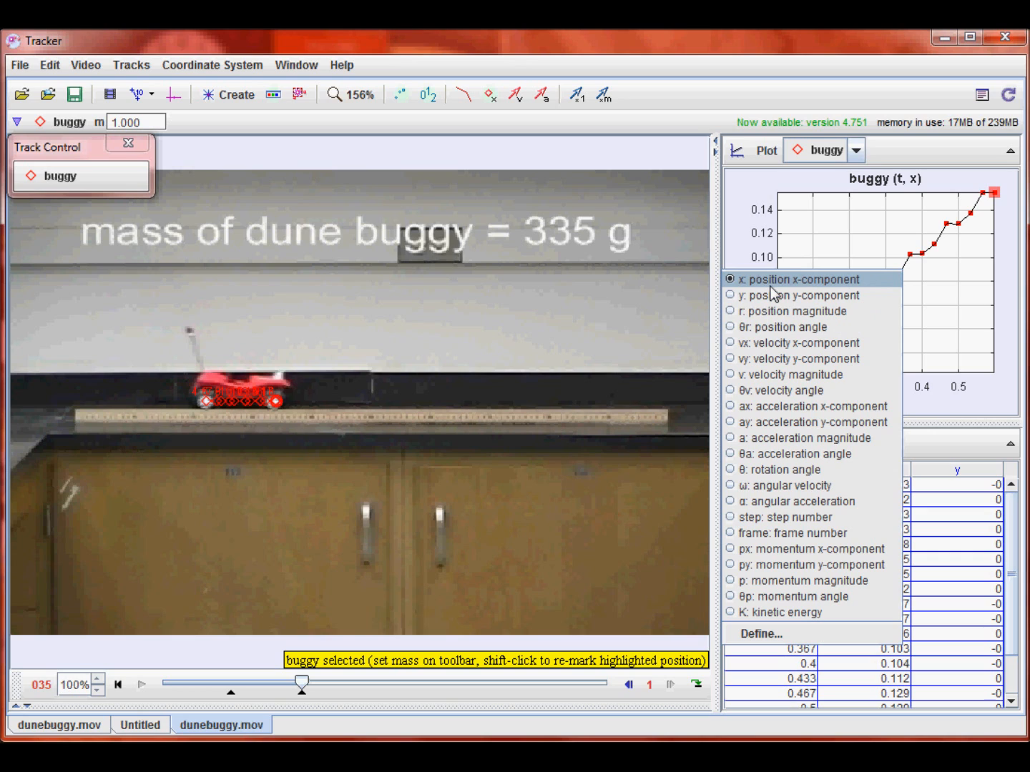
pyautogui.click(740, 233)
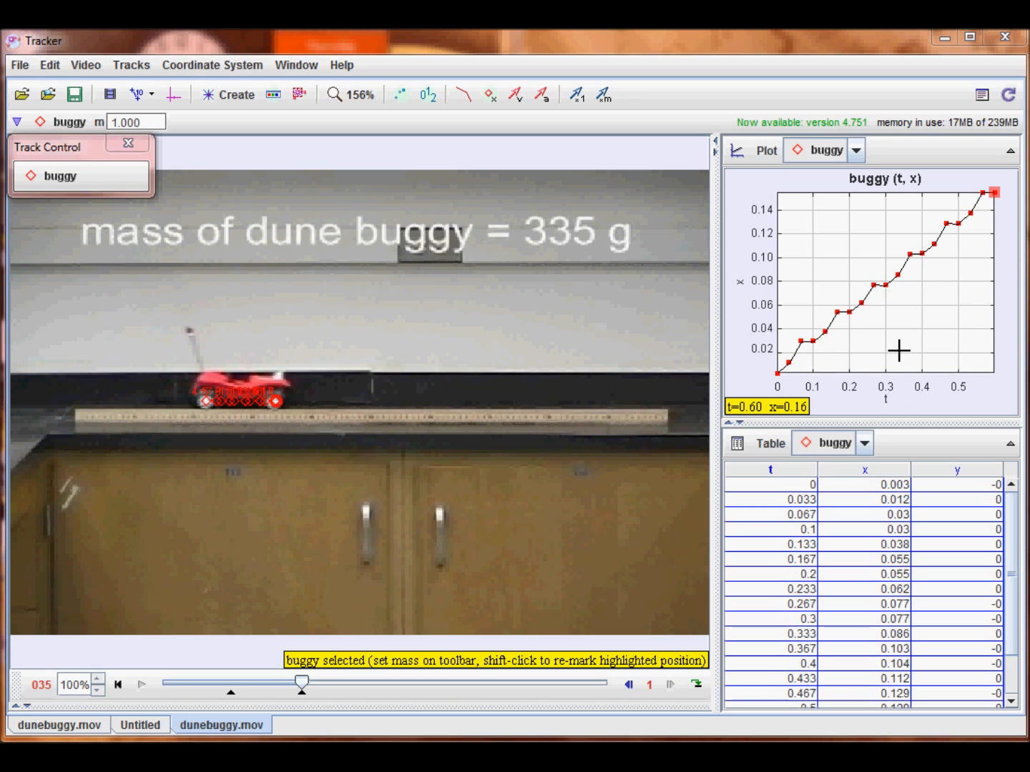
# - Open the buggy's x-versus-t plot in the Data Tool and enlarge its window in width and height
pyautogui.doubleClick(904, 302)
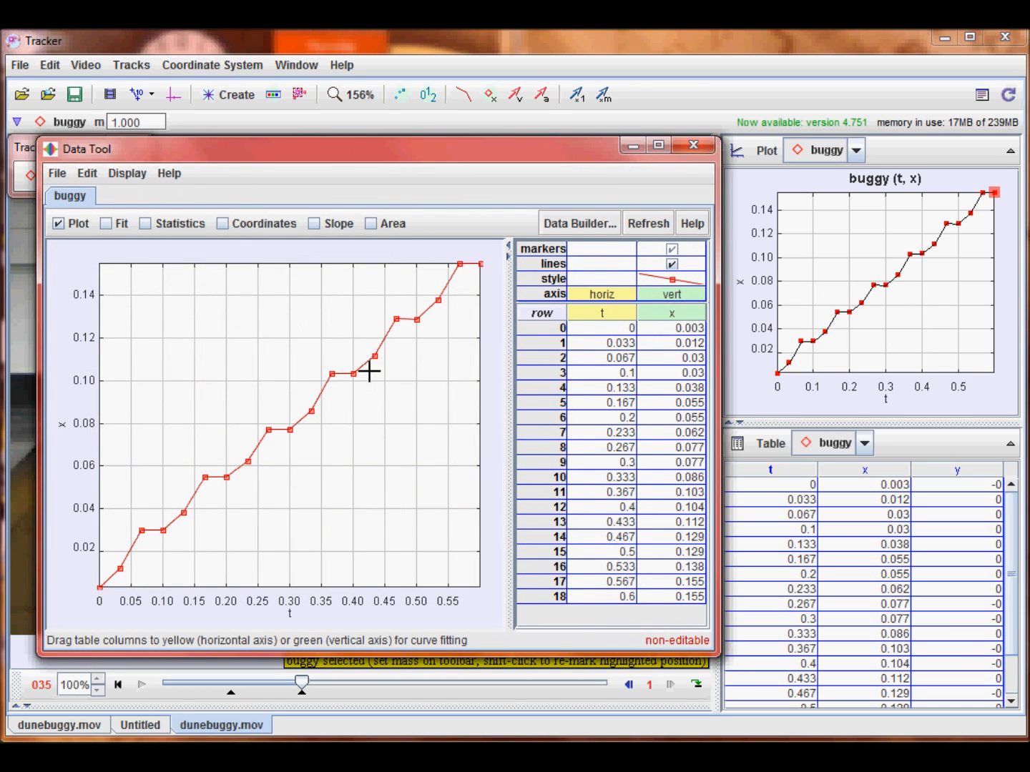
pyautogui.click(664, 374)
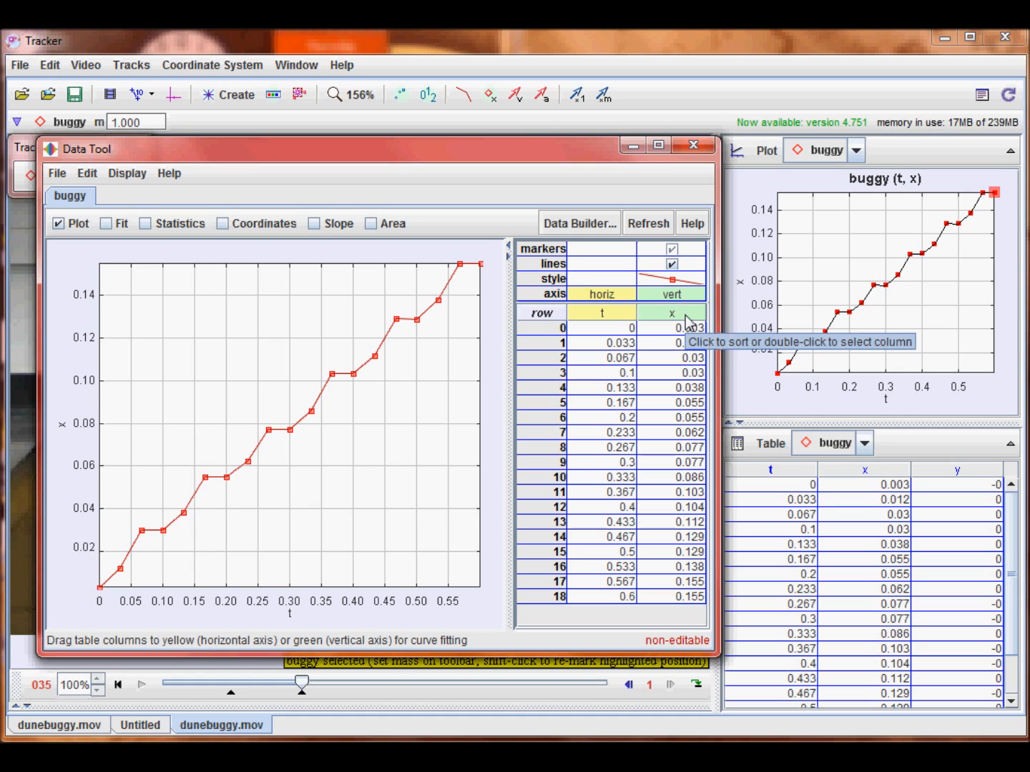
pyautogui.click(672, 265)
pyautogui.click(673, 265)
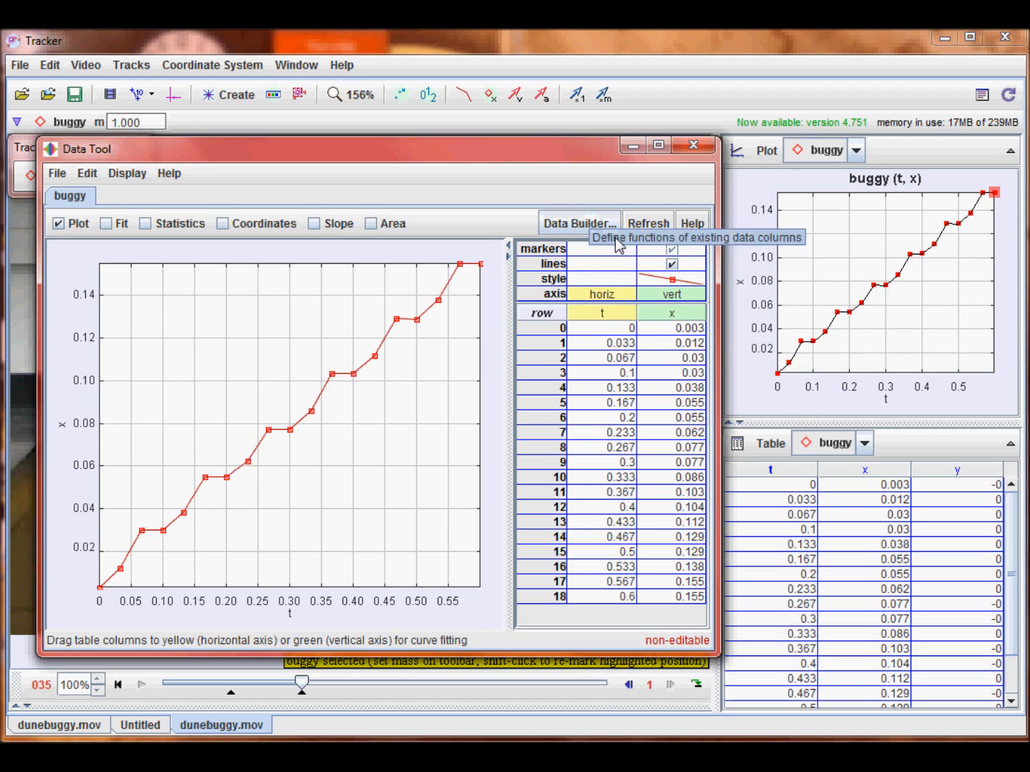
pyautogui.moveTo(724, 327); pyautogui.dragTo(873, 331)
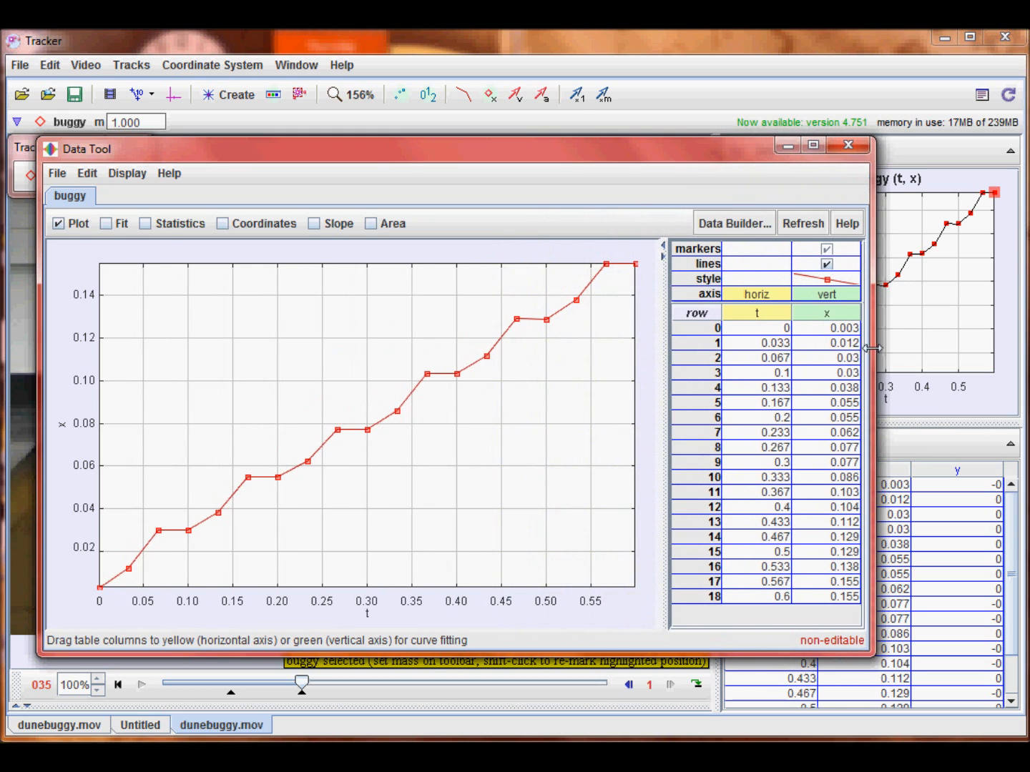
pyautogui.moveTo(557, 652); pyautogui.dragTo(554, 720)
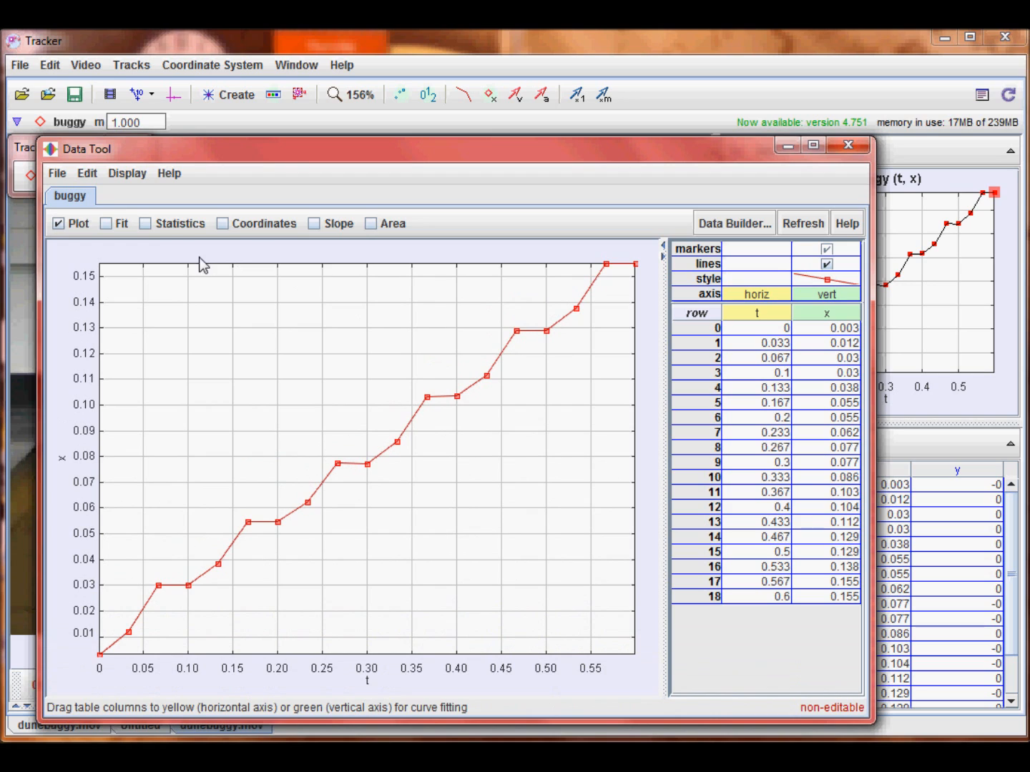
# - Fit a line to the buggy's x-versus-t data and check its slope parameter
pyautogui.click(107, 224)
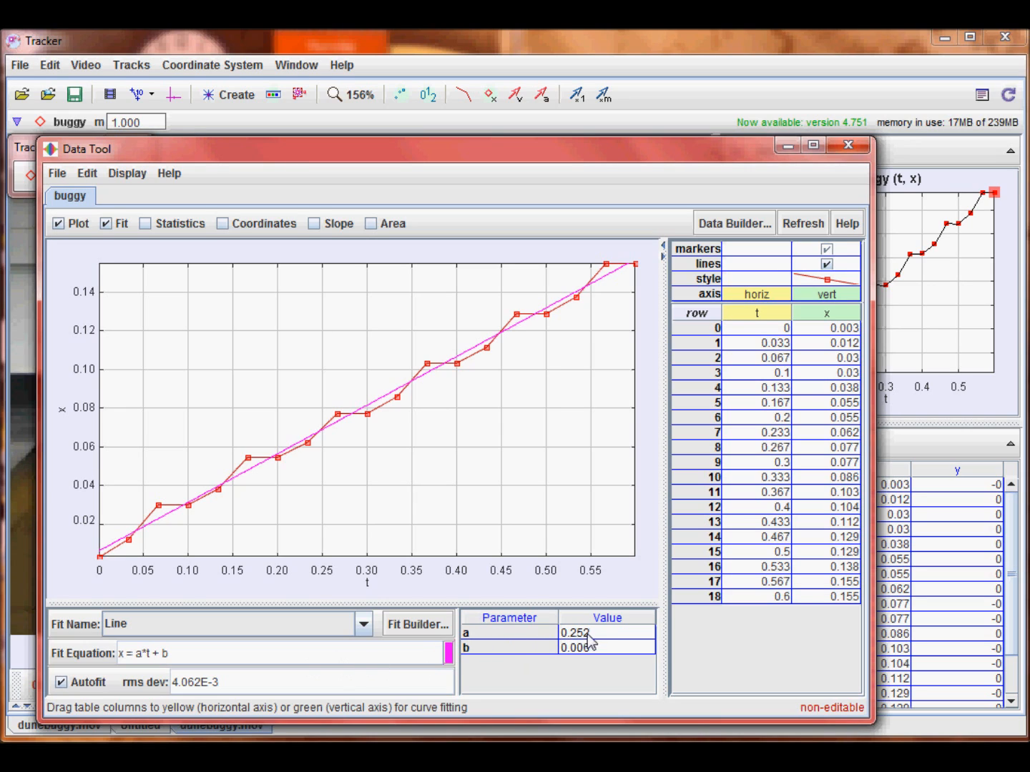
pyautogui.moveTo(601, 639)
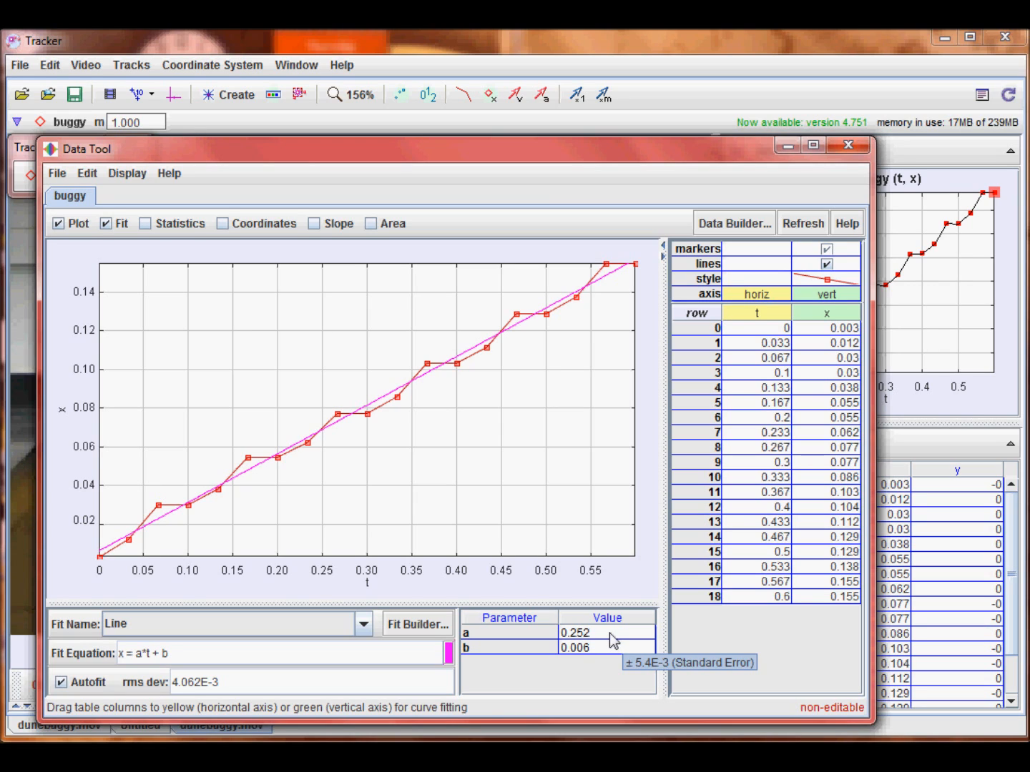
# - Try the Parabola fit on the x-versus-t data and switch the fit back to Line
pyautogui.click(364, 624)
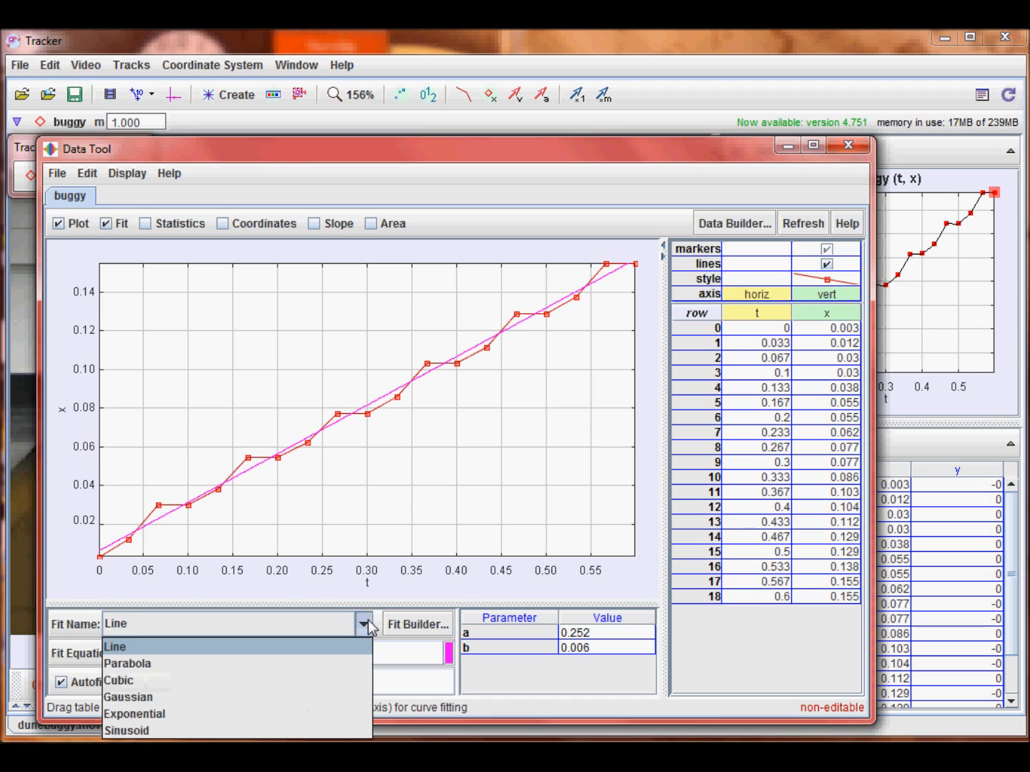
pyautogui.click(351, 661)
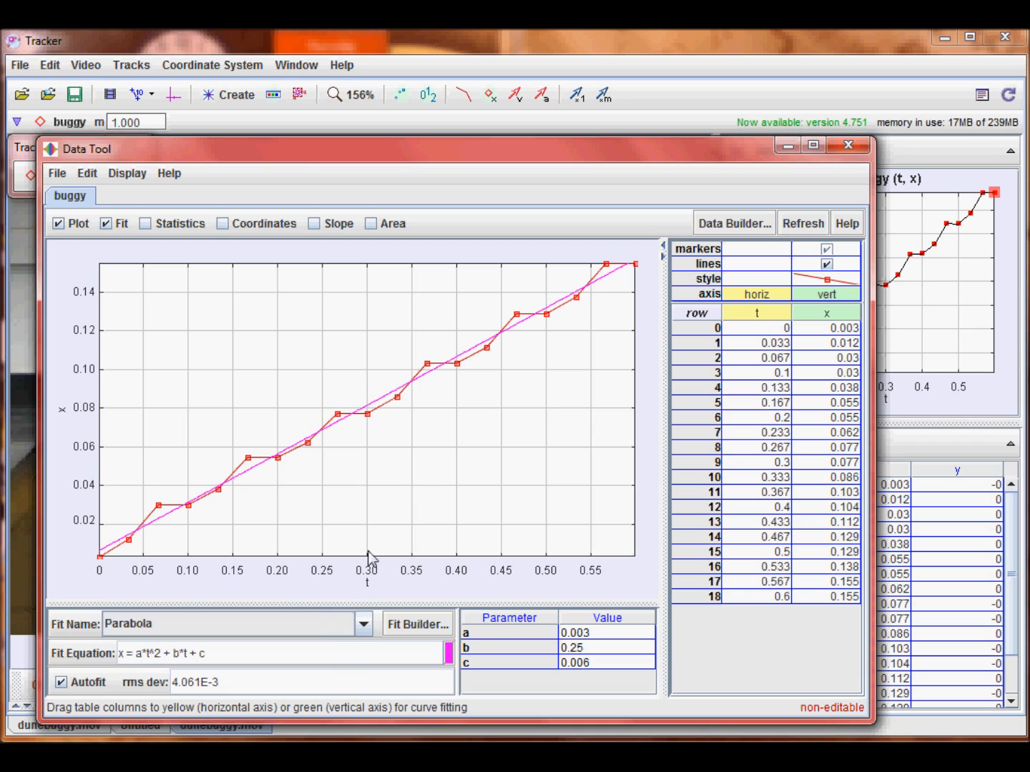
pyautogui.click(364, 624)
pyautogui.click(350, 643)
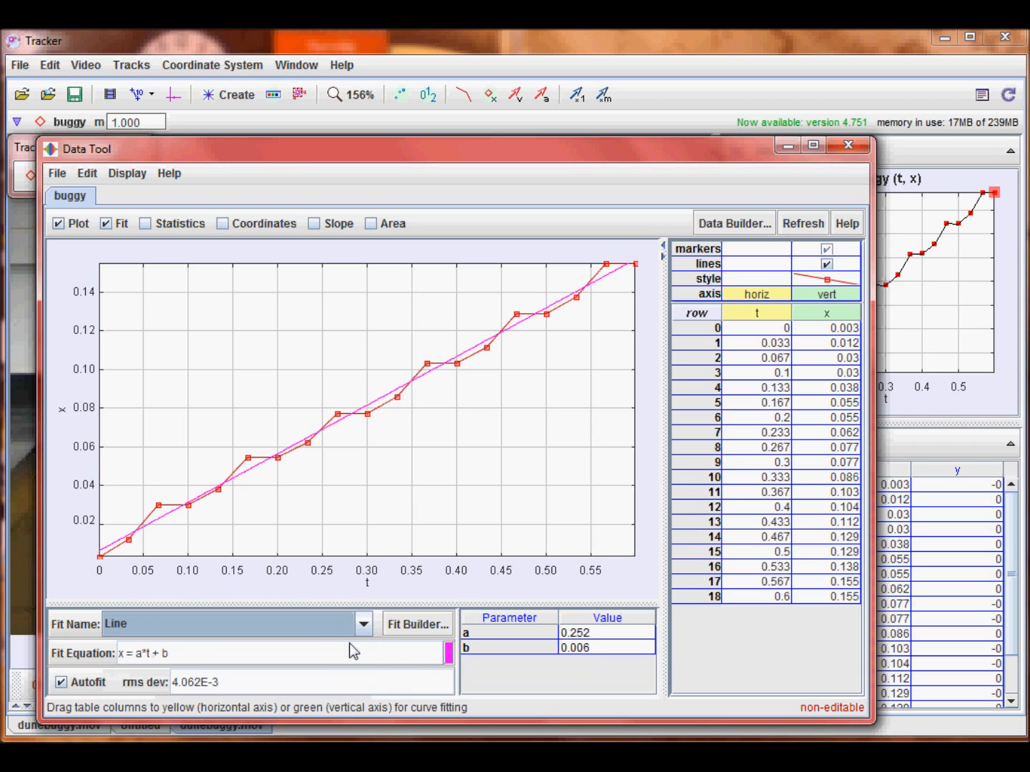